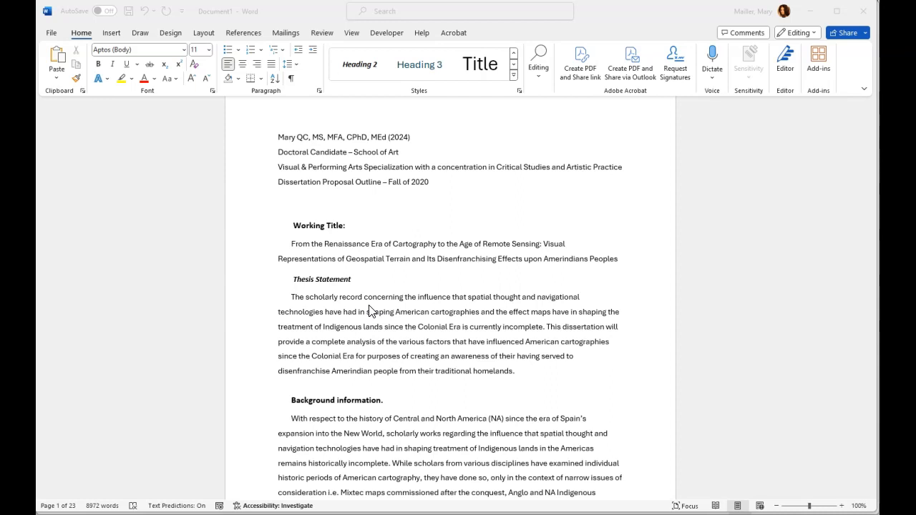
# Look through the first pages of the dissertation proposal to review its section headings, then return to the beginning.
pyautogui.scroll(-6, 345, 287)
pyautogui.scroll(-10, 356, 397)
pyautogui.scroll(-10, 357, 399)
pyautogui.scroll(-7, 357, 398)
pyautogui.scroll(-4, 344, 414)
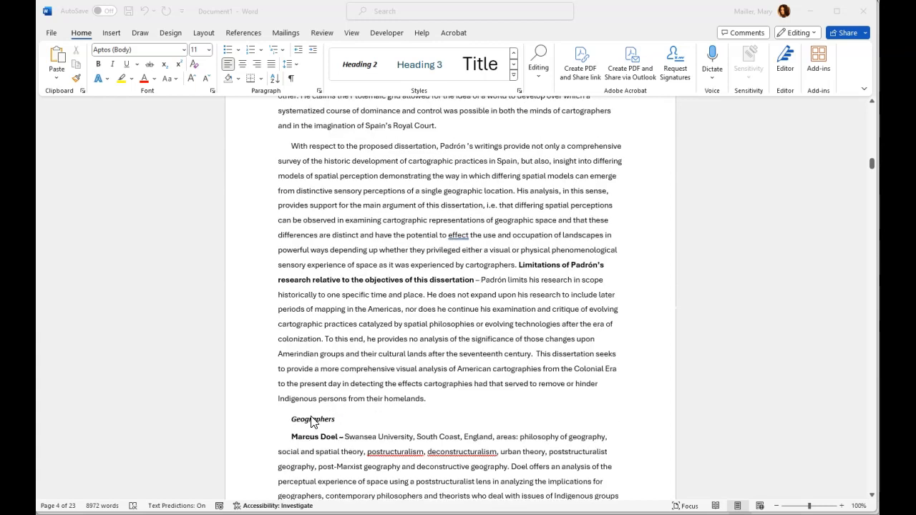
pyautogui.scroll(8, 312, 427)
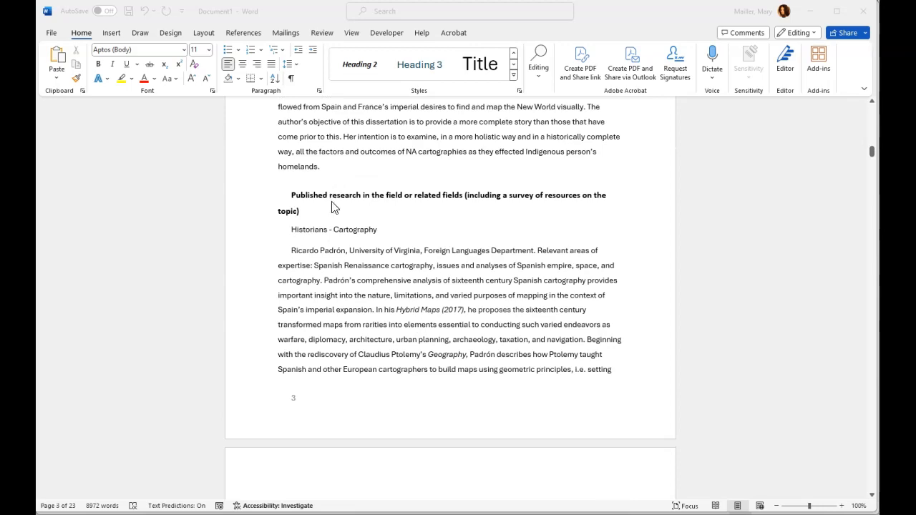
pyautogui.scroll(2, 360, 242)
pyautogui.scroll(10, 362, 245)
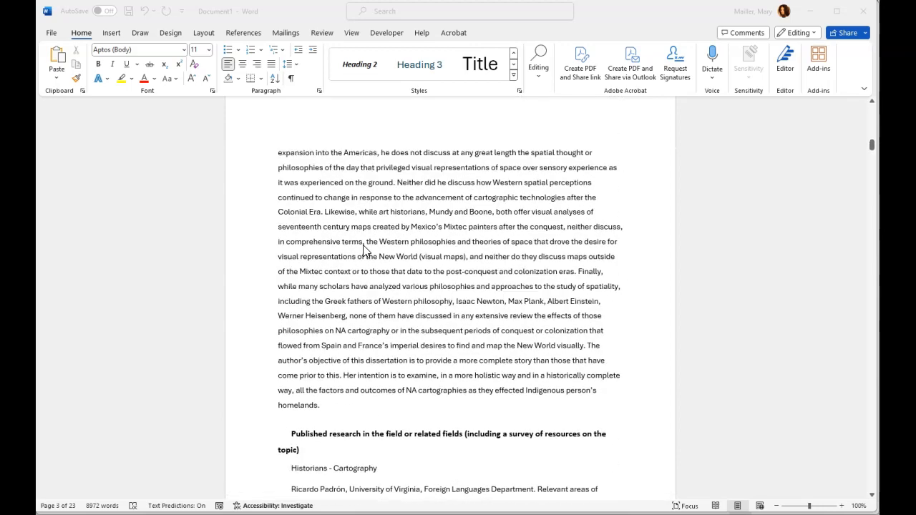
pyautogui.scroll(9, 363, 247)
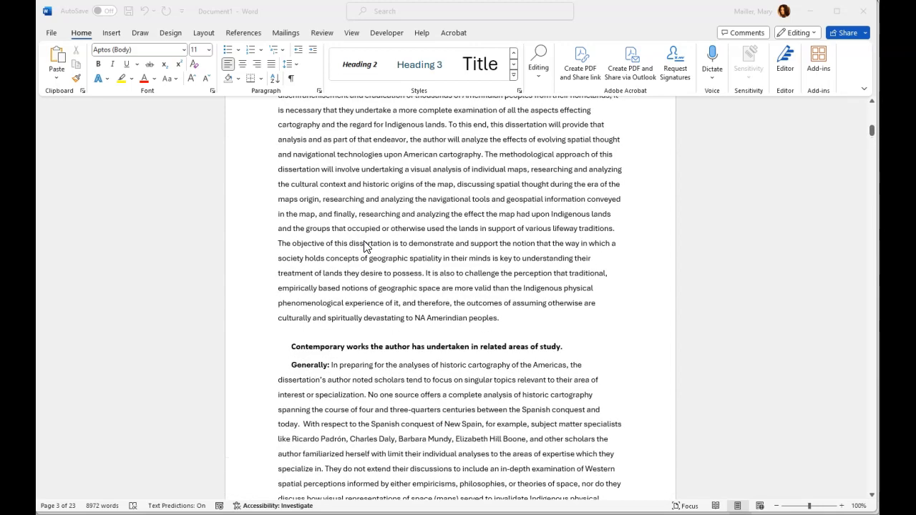
pyautogui.scroll(4, 364, 237)
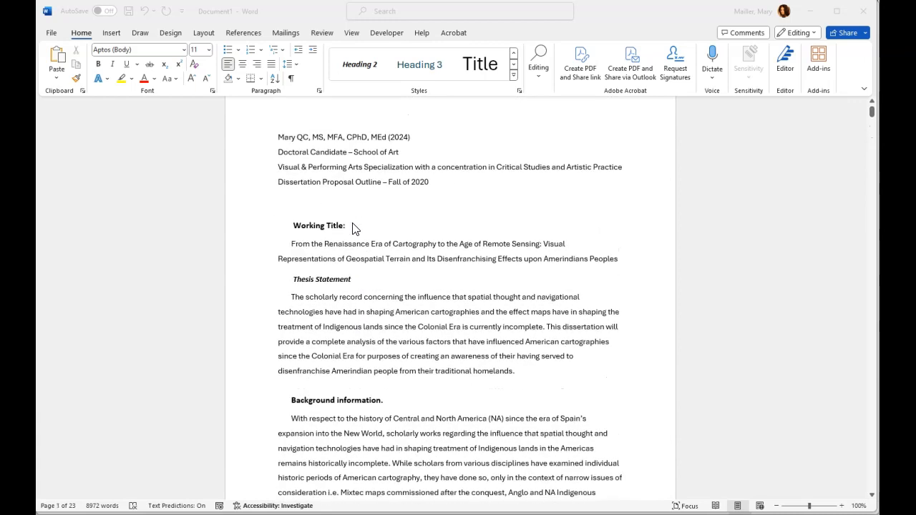
pyautogui.scroll(1, 360, 227)
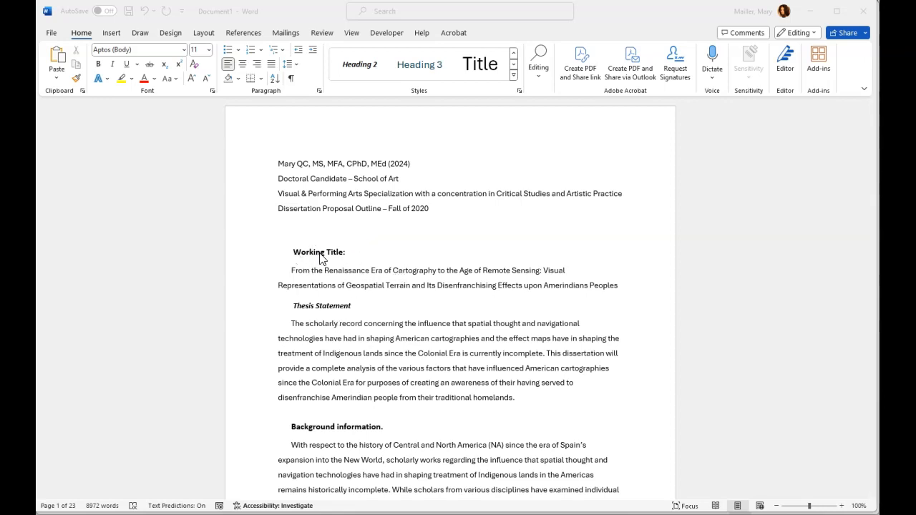
# Apply the Heading 1 style to the "Working Title:" line.
pyautogui.click(362, 256)
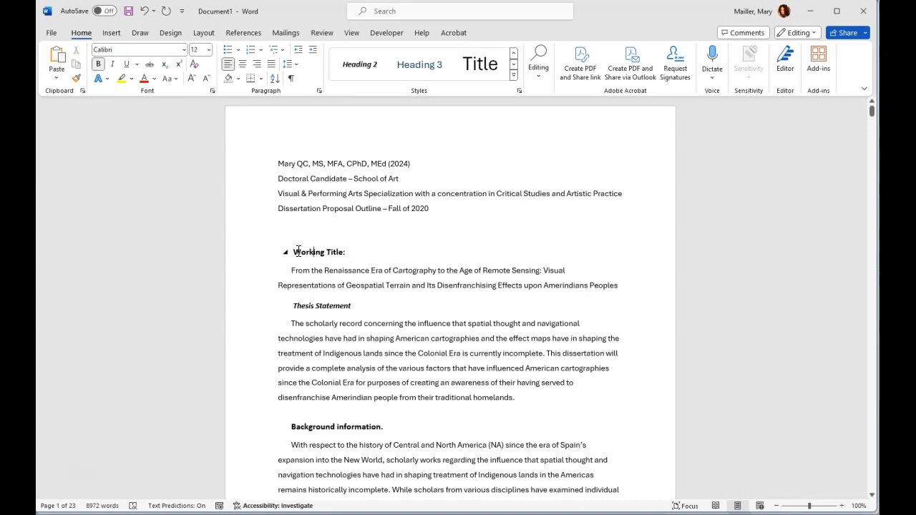
pyautogui.moveTo(292, 251); pyautogui.dragTo(354, 252)
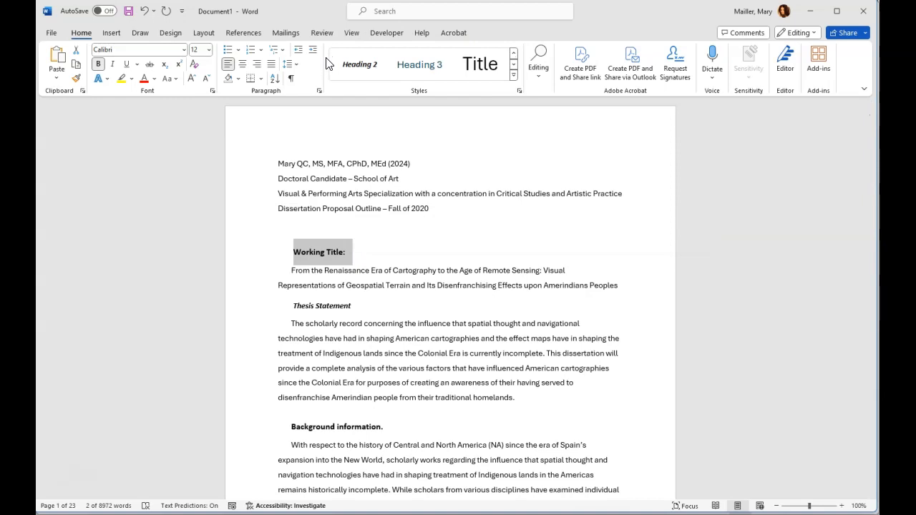
pyautogui.click(515, 77)
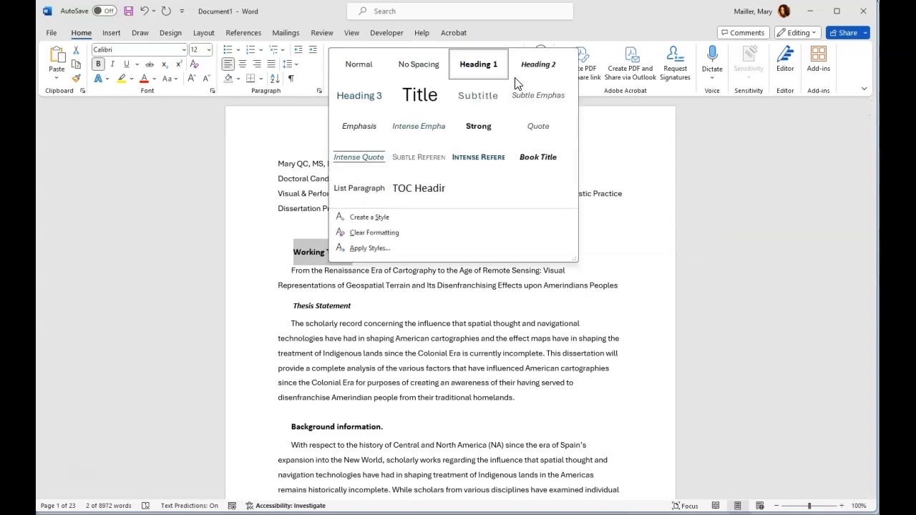
pyautogui.click(477, 68)
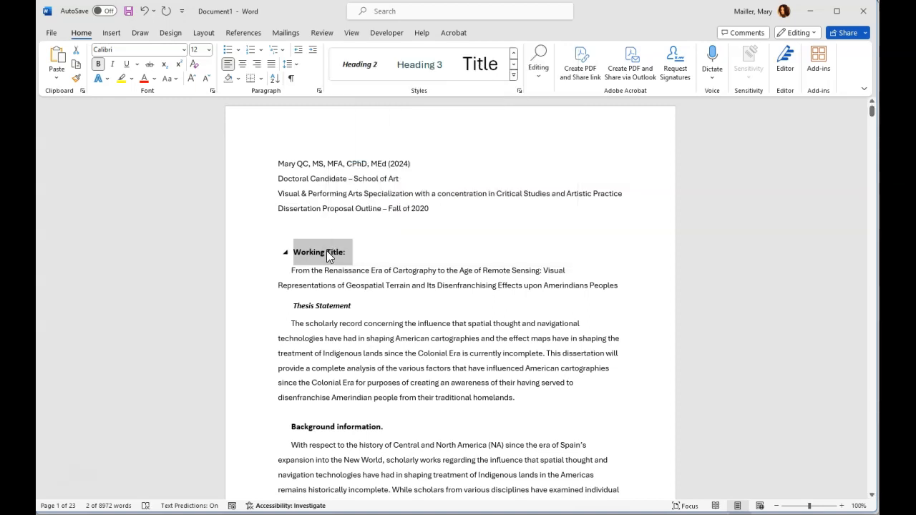
# Apply the Heading 2 style to the "Thesis Statement" line.
pyautogui.click(327, 304)
pyautogui.moveTo(355, 306); pyautogui.dragTo(292, 307)
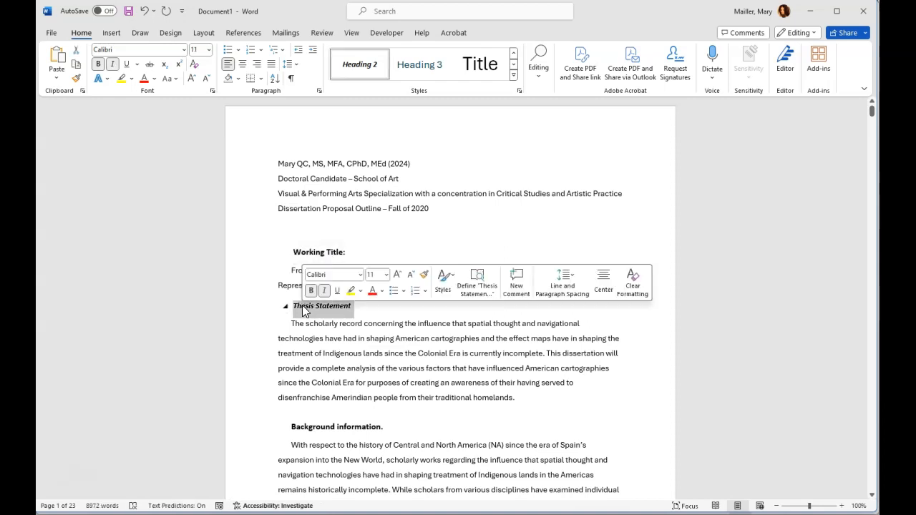
pyautogui.click(515, 76)
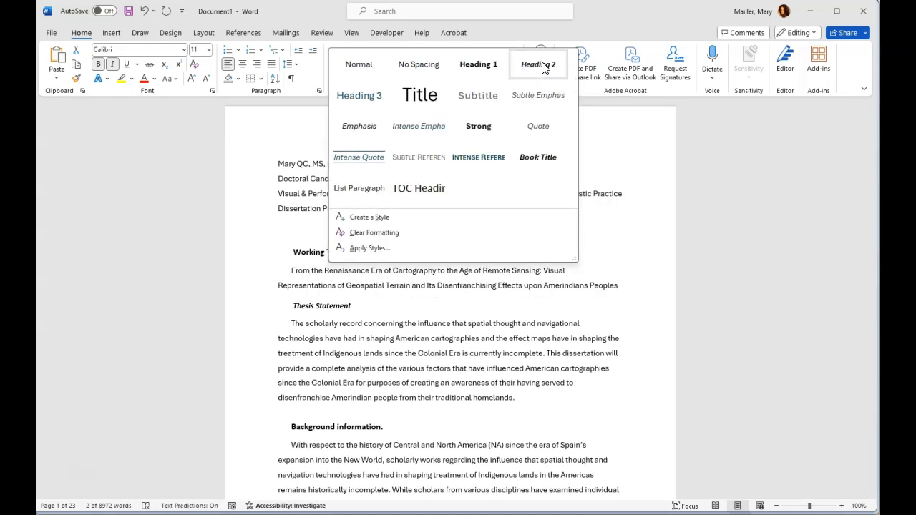
pyautogui.click(542, 65)
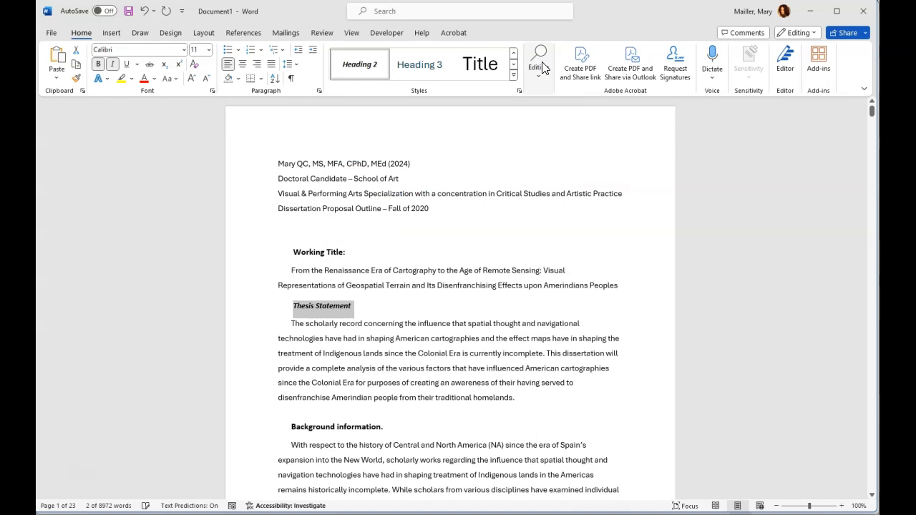
# Modify the Heading 1 style so that its font color is the standard Red.
pyautogui.moveTo(327, 252); pyautogui.dragTo(301, 250)
pyautogui.click(350, 252)
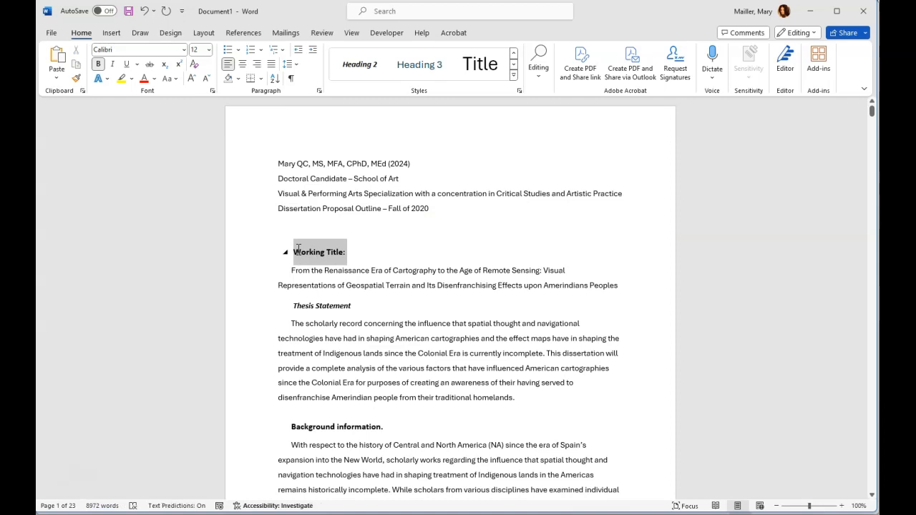
pyautogui.click(515, 76)
pyautogui.rightClick(492, 69)
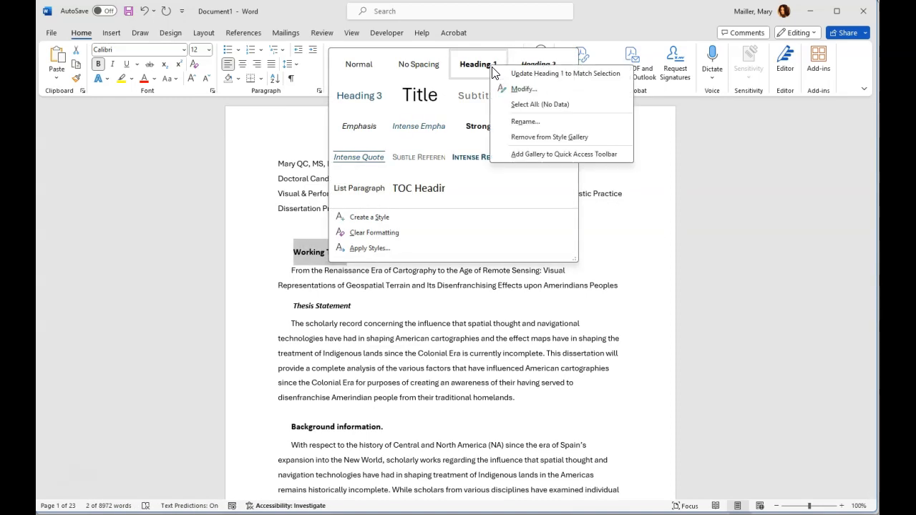
pyautogui.click(523, 89)
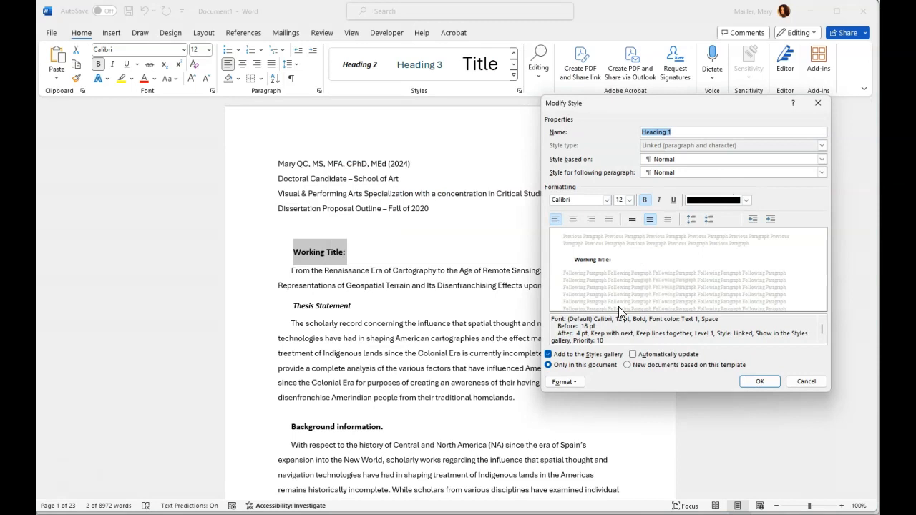
pyautogui.click(746, 203)
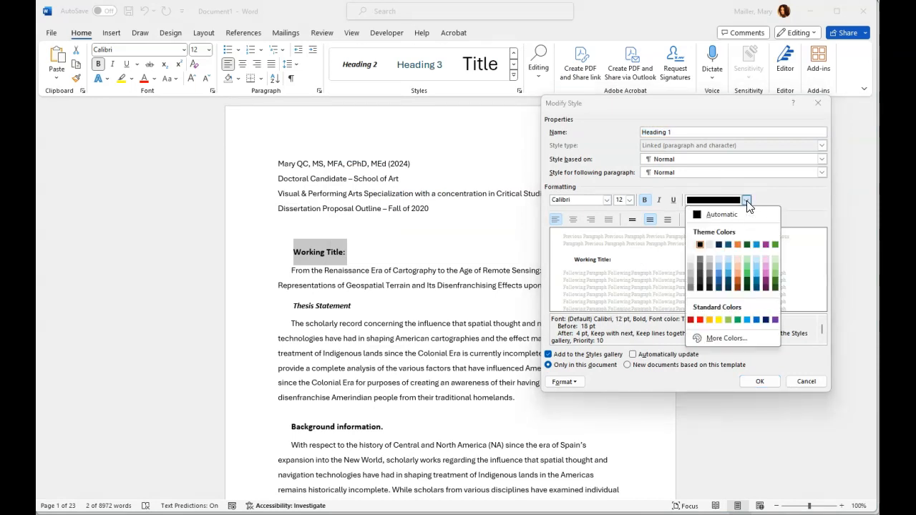
pyautogui.click(700, 319)
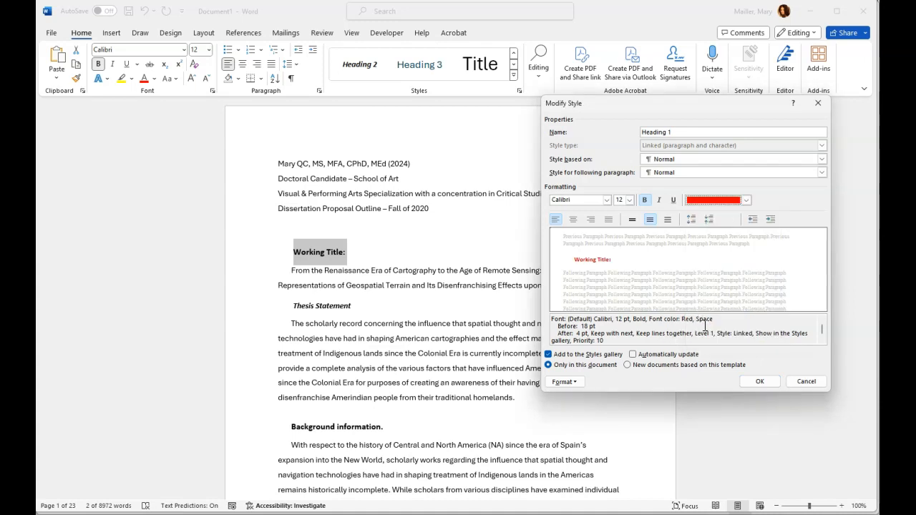
pyautogui.click(759, 381)
pyautogui.click(340, 252)
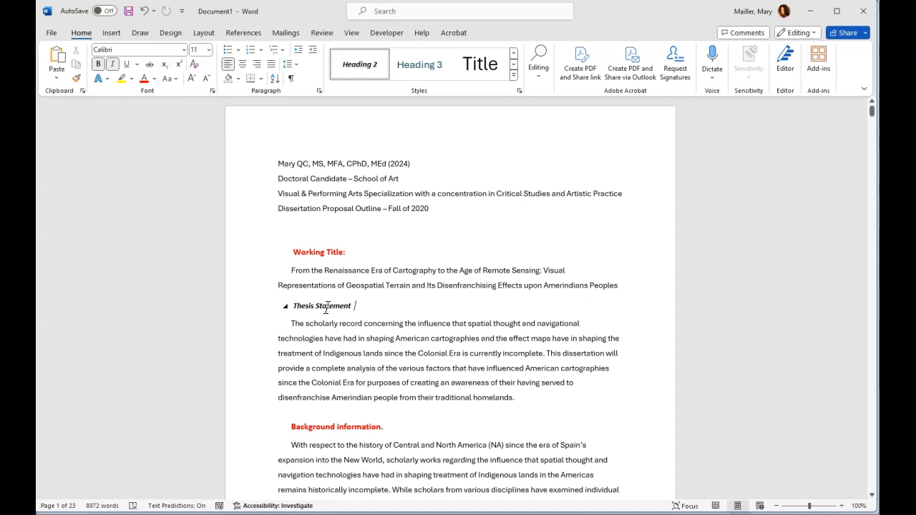
# Add an empty line above the author's name on the first page and insert a page break there.
pyautogui.click(297, 163)
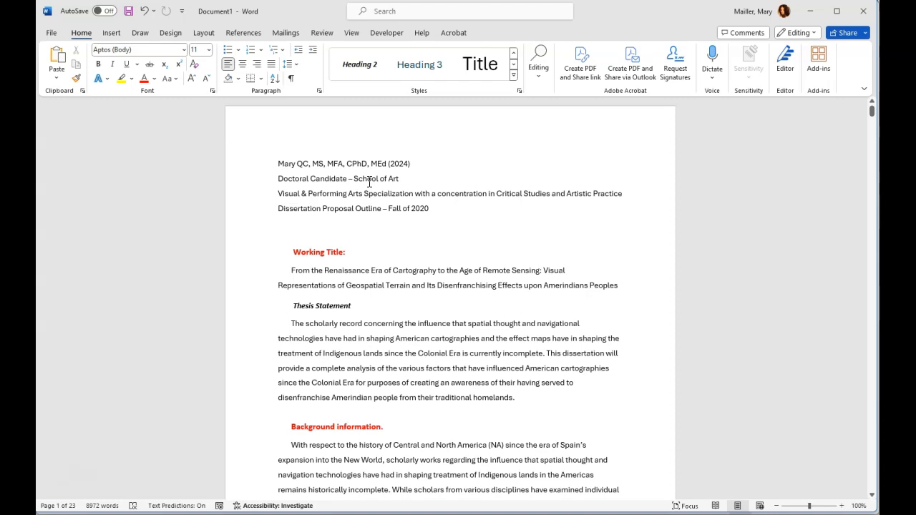
pyautogui.press('Return')
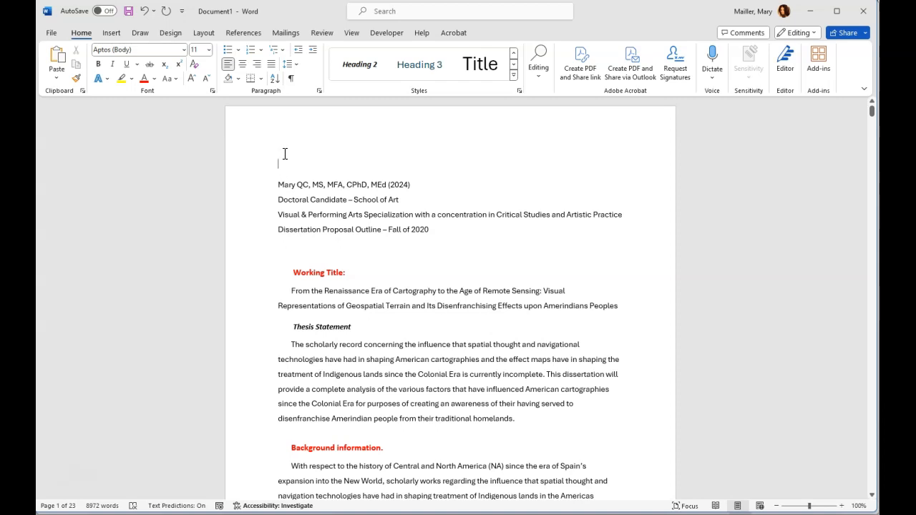
pyautogui.click(111, 33)
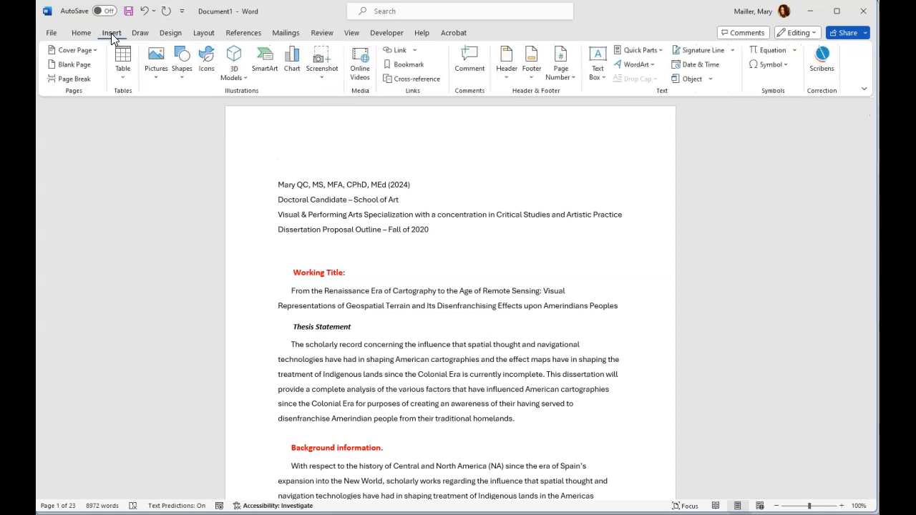
pyautogui.click(63, 79)
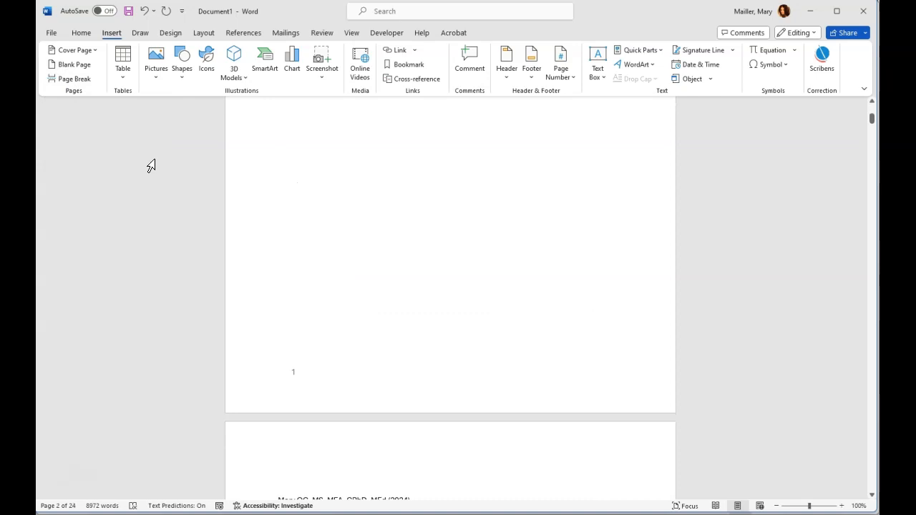
# Insert an Automatic Table 2 table of contents on the blank first page.
pyautogui.scroll(2, 319, 246)
pyautogui.scroll(3, 317, 236)
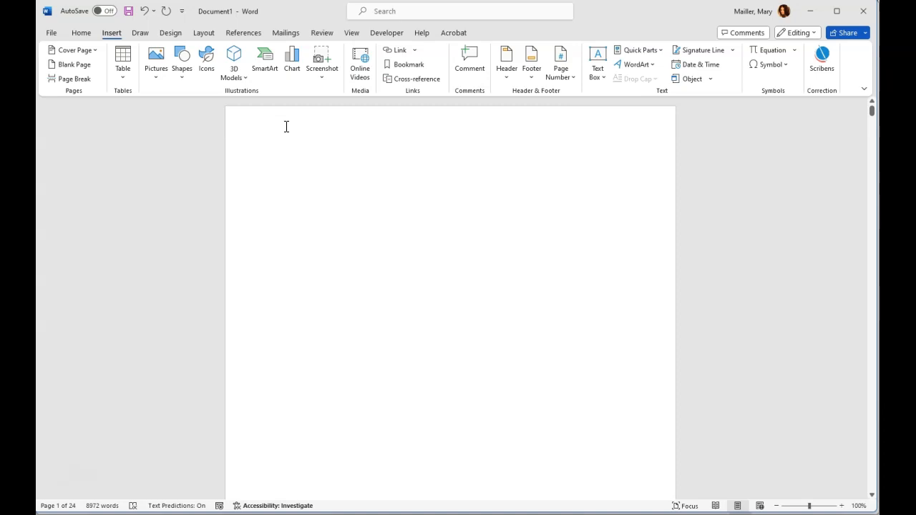
pyautogui.click(241, 33)
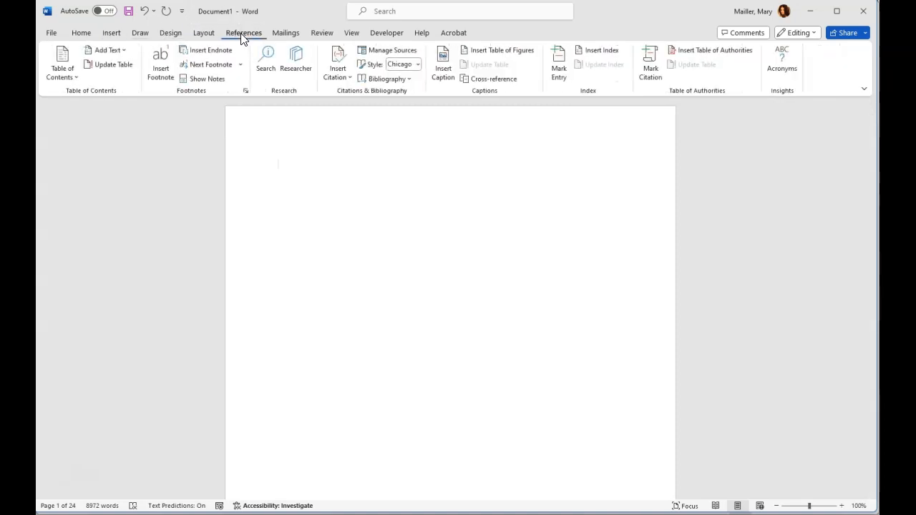
pyautogui.click(63, 58)
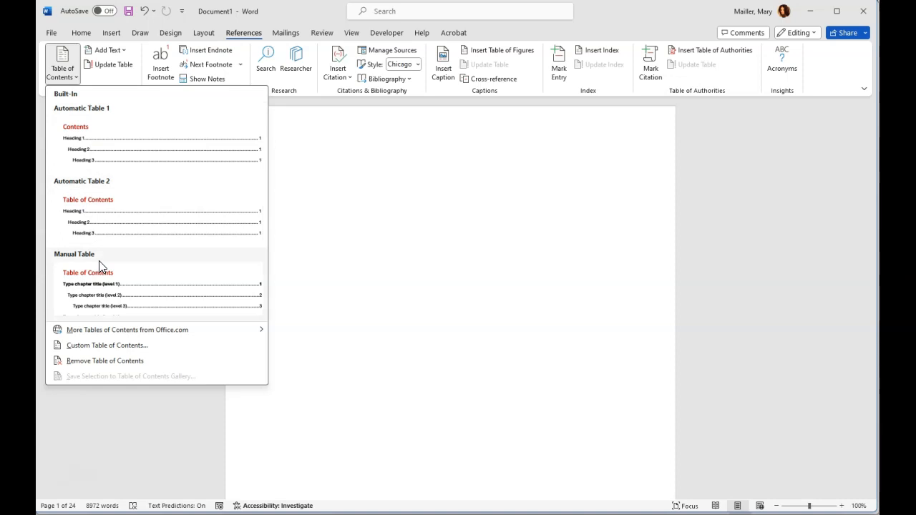
pyautogui.click(105, 199)
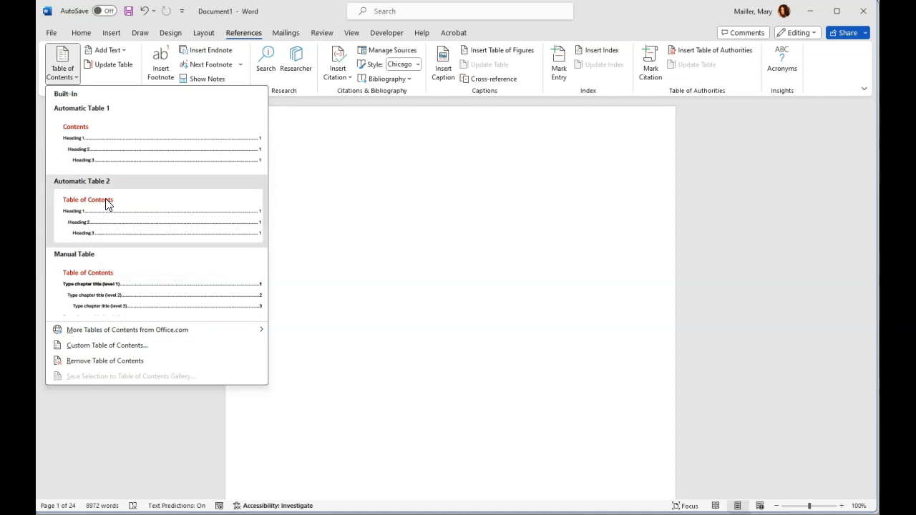
pyautogui.click(106, 198)
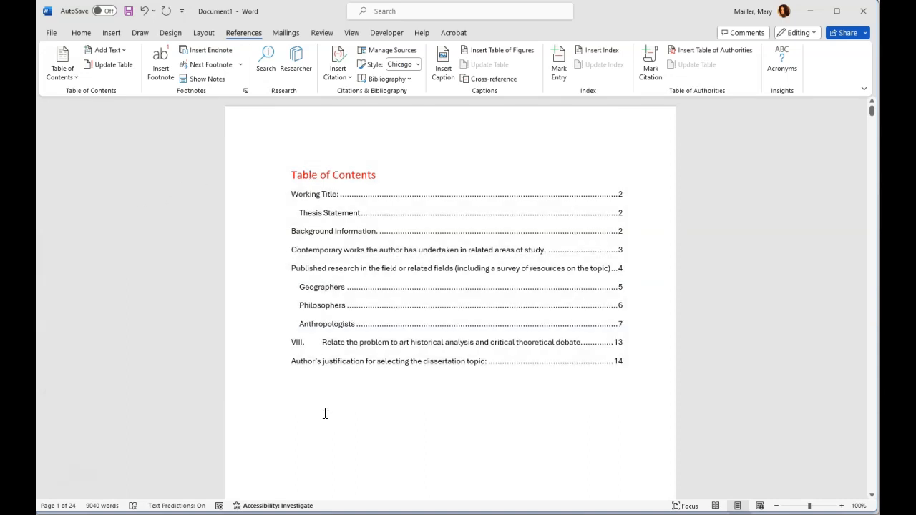
pyautogui.click(327, 378)
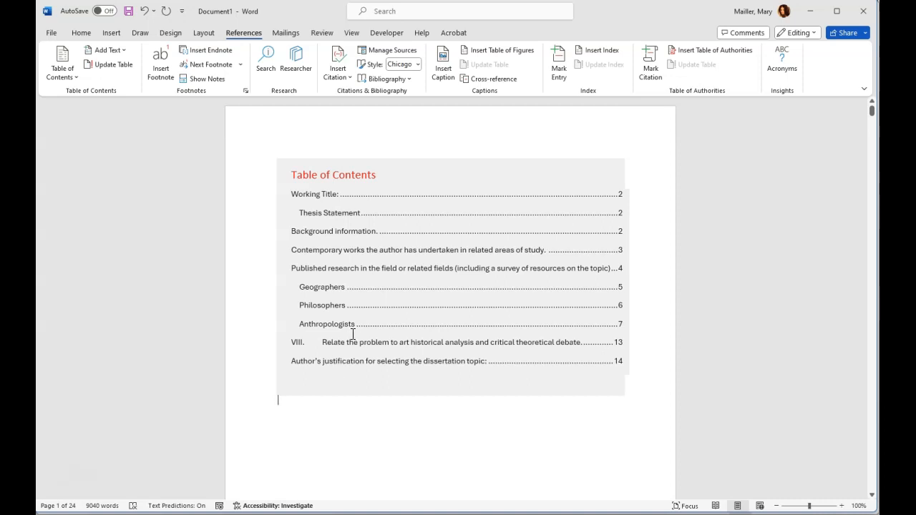
# Show the Navigation Pane and go through the headings from "Working Title:" to "Published research in the field or related fields".
pyautogui.click(352, 33)
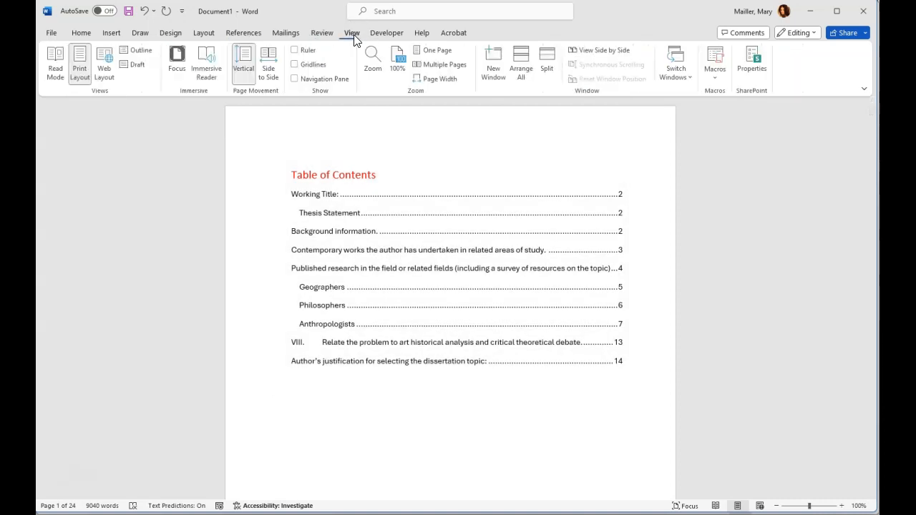
pyautogui.click(296, 79)
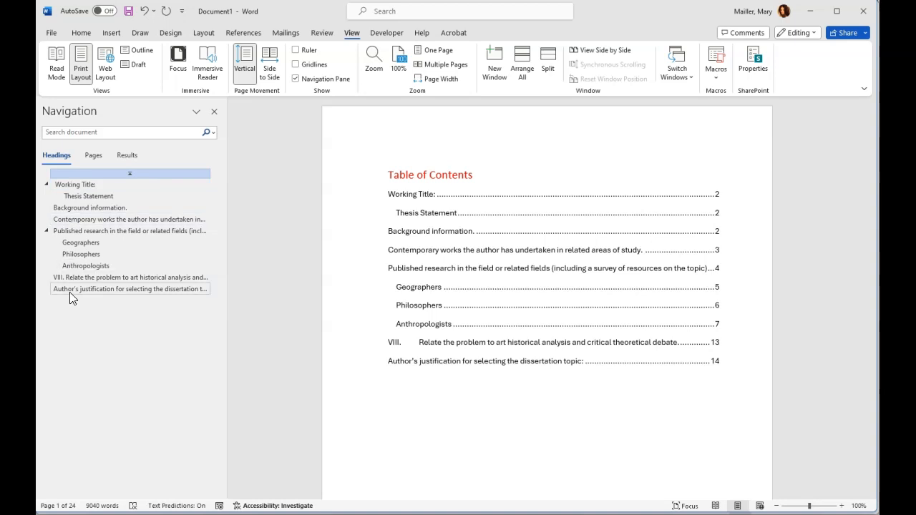
pyautogui.click(68, 184)
pyautogui.click(75, 208)
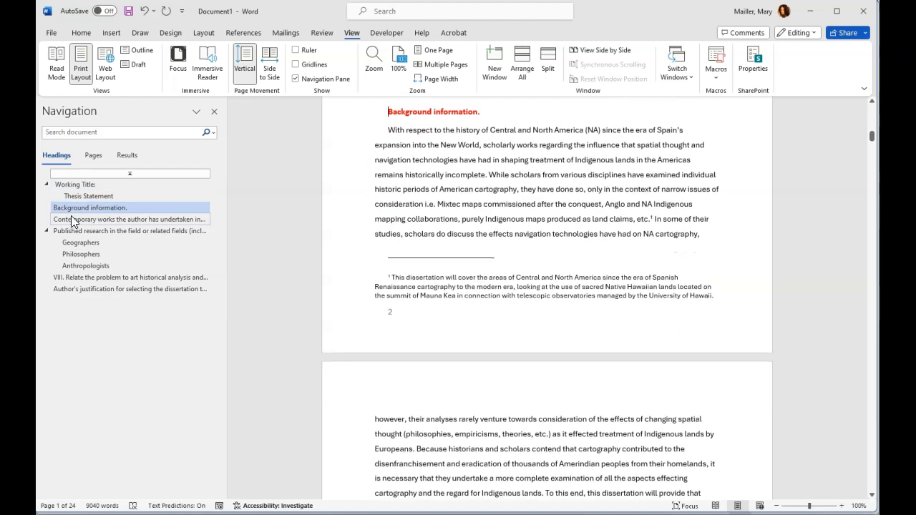
pyautogui.click(70, 221)
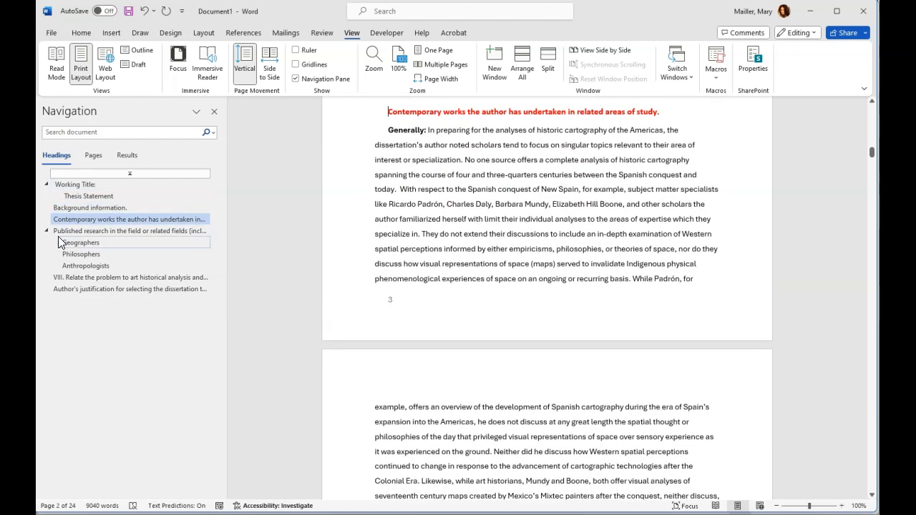
pyautogui.click(64, 230)
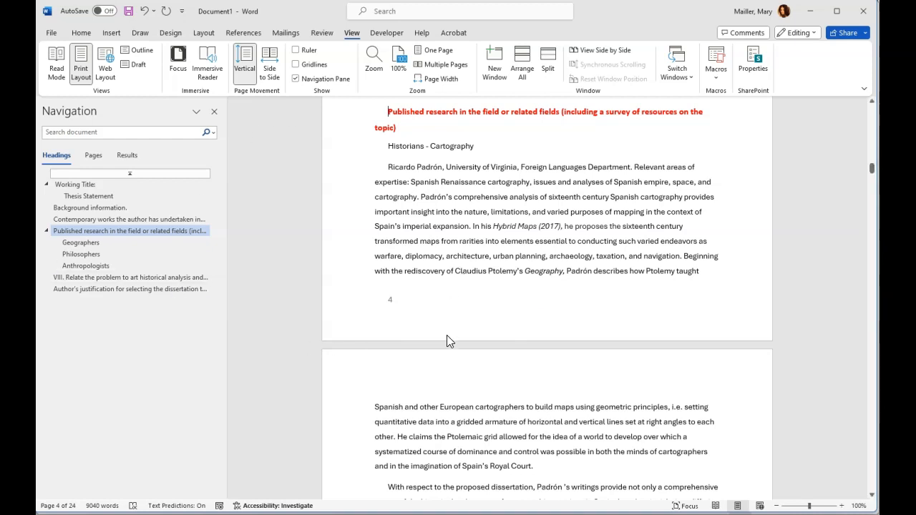
pyautogui.scroll(-3, 447, 336)
pyautogui.scroll(-5, 422, 439)
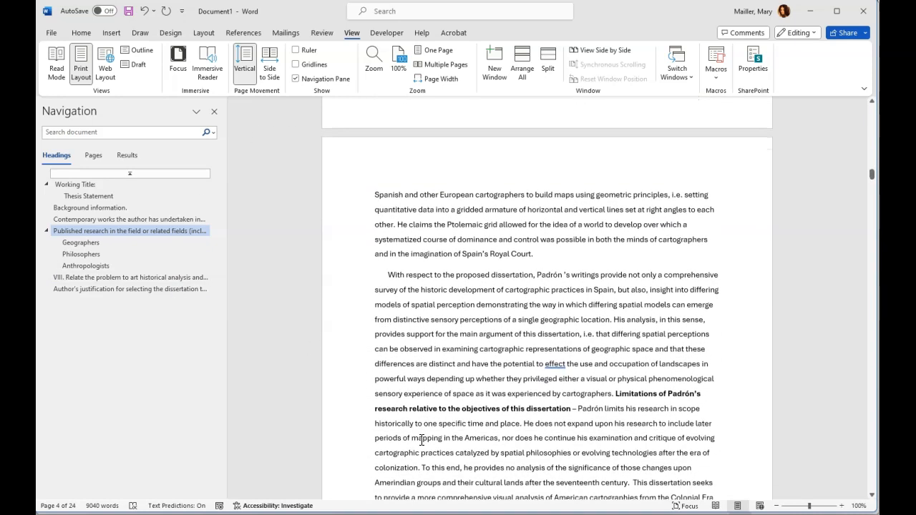
# Jump back to the "Working Title:" heading and return to the table of contents on the first page.
pyautogui.scroll(-2, 422, 439)
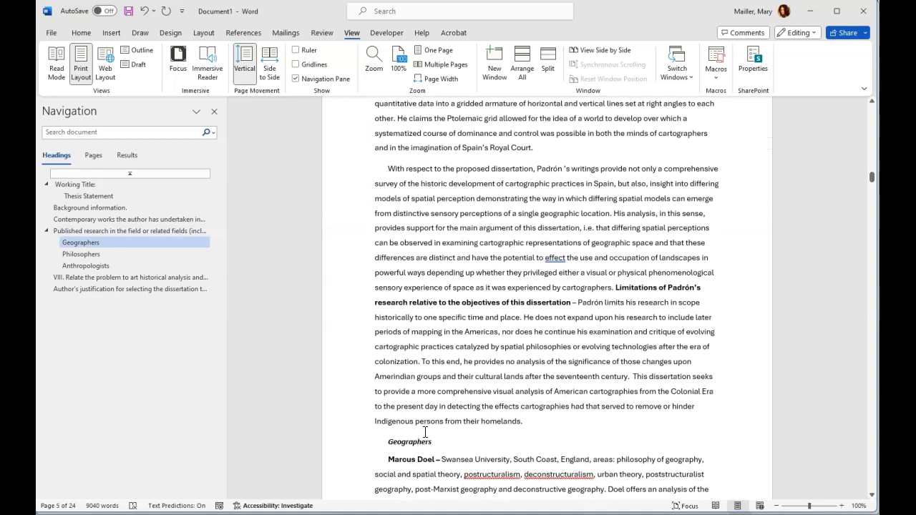
pyautogui.scroll(3, 425, 299)
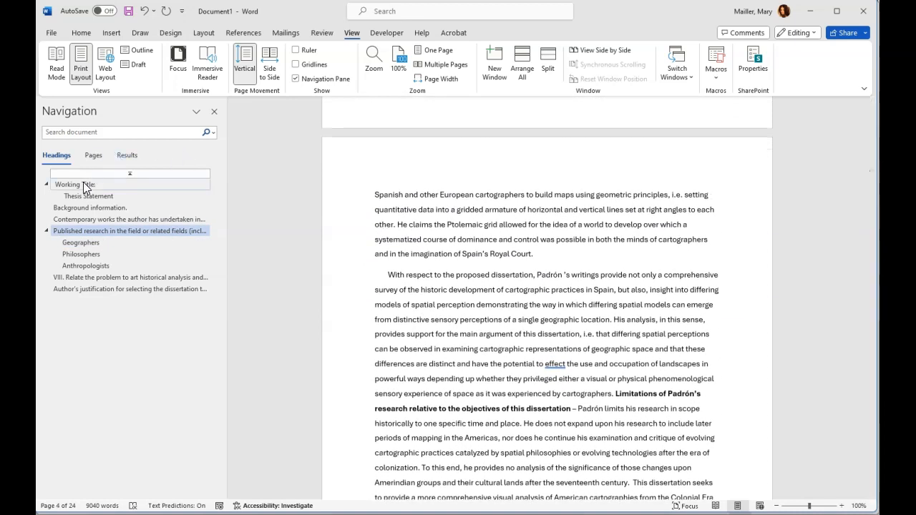
pyautogui.click(83, 184)
pyautogui.scroll(14, 433, 187)
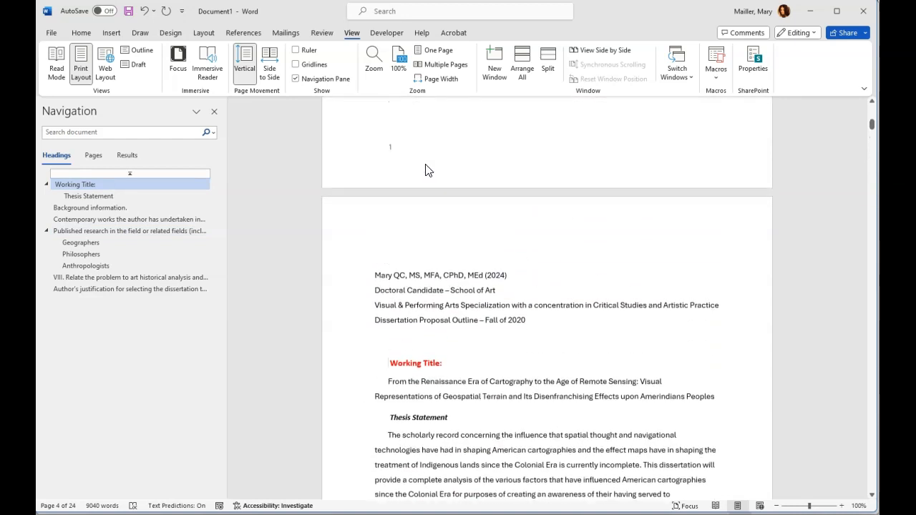
pyautogui.scroll(7, 440, 165)
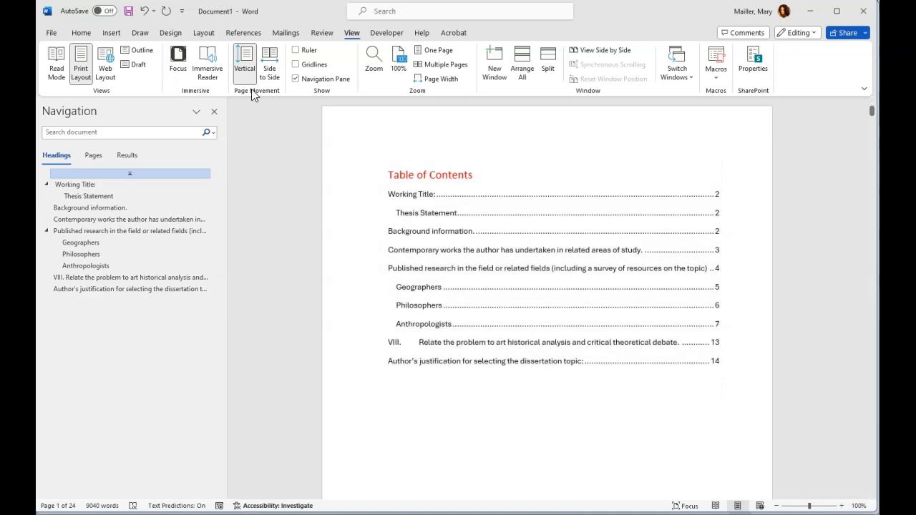
# Go to the heading "Relate the problem to art historical analysis and critical theoretical debate." and delete its "VIII." numeral and the gap after it.
pyautogui.click(68, 277)
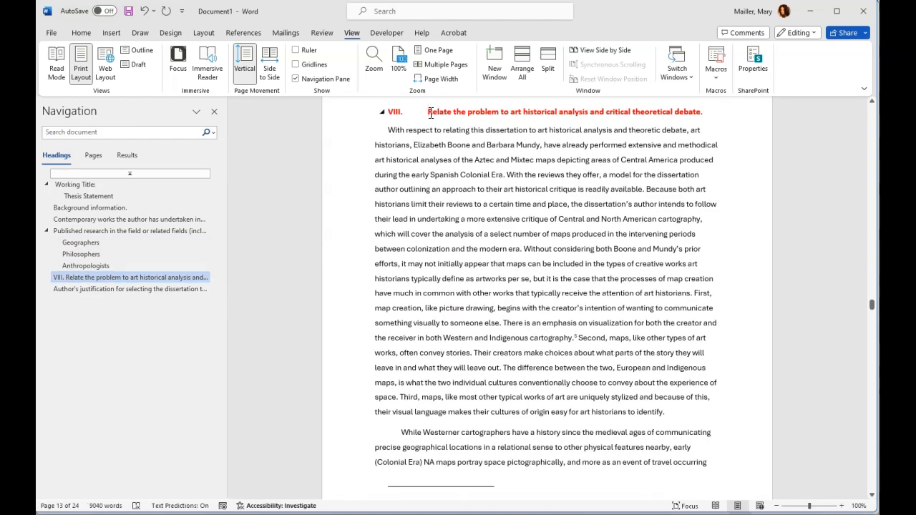
pyautogui.press('BackSpace')
pyautogui.press('BackSpace')
pyautogui.press('BackSpace')
pyautogui.press('BackSpace')
pyautogui.press('BackSpace')
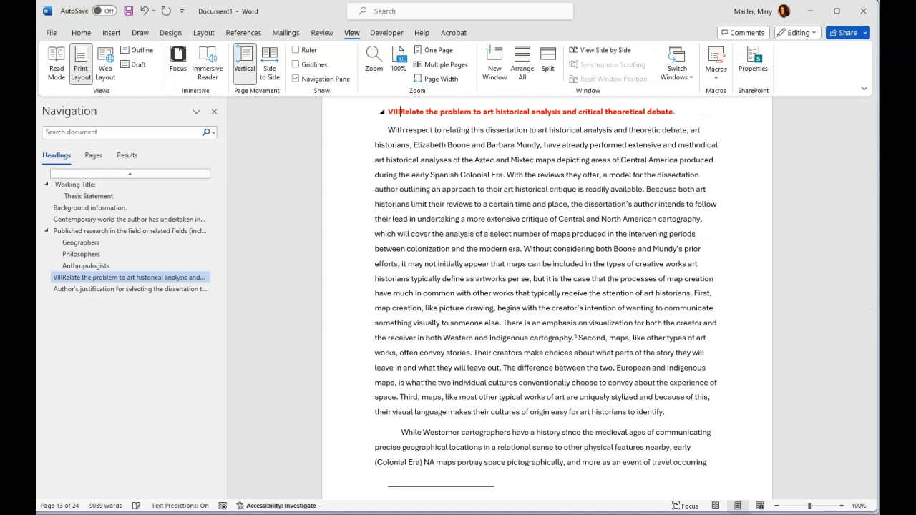
pyautogui.press('BackSpace')
pyautogui.press('BackSpace')
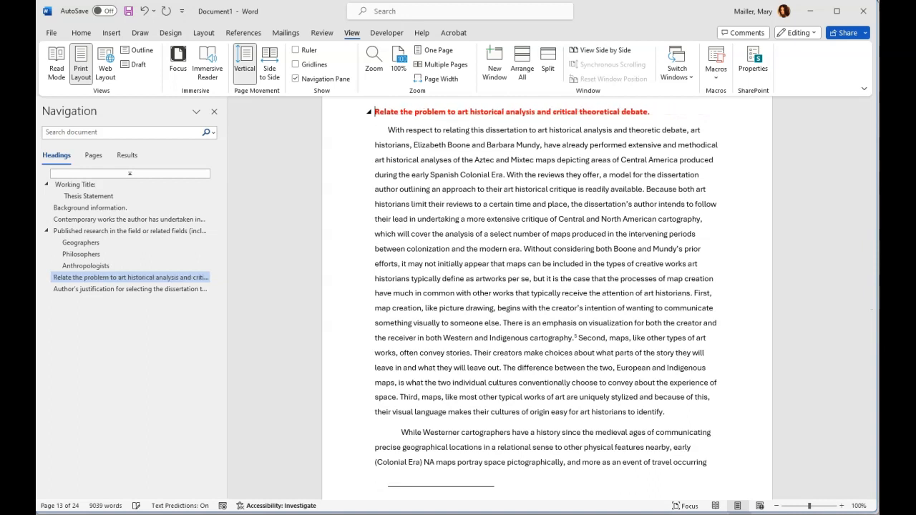
# Reapply the Heading 1 style to the heading "Relate the problem to art historical analysis and critical theoretical debate.".
pyautogui.tripleClick(379, 114)
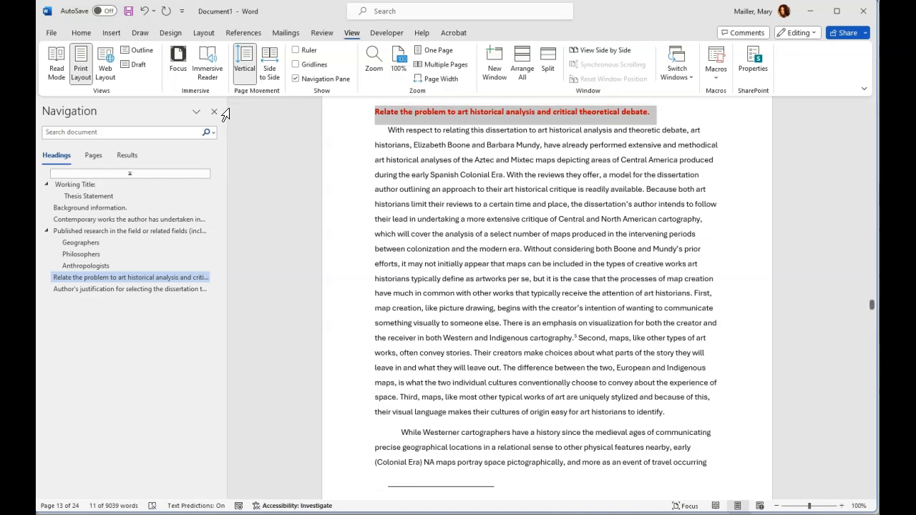
pyautogui.click(82, 33)
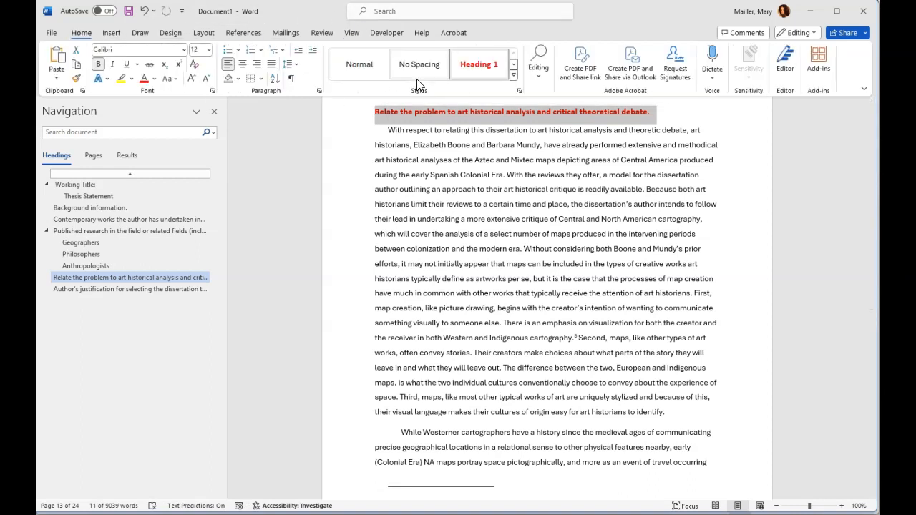
pyautogui.click(481, 65)
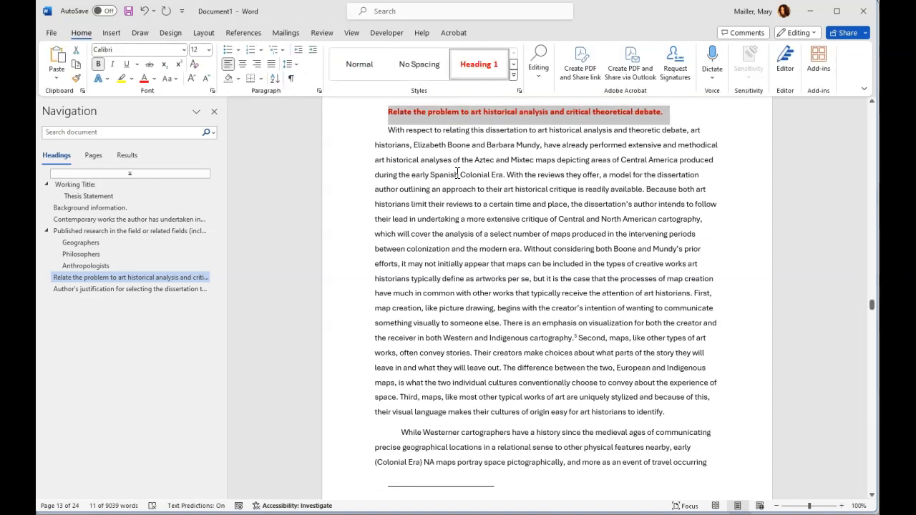
pyautogui.click(427, 147)
pyautogui.doubleClick(447, 111)
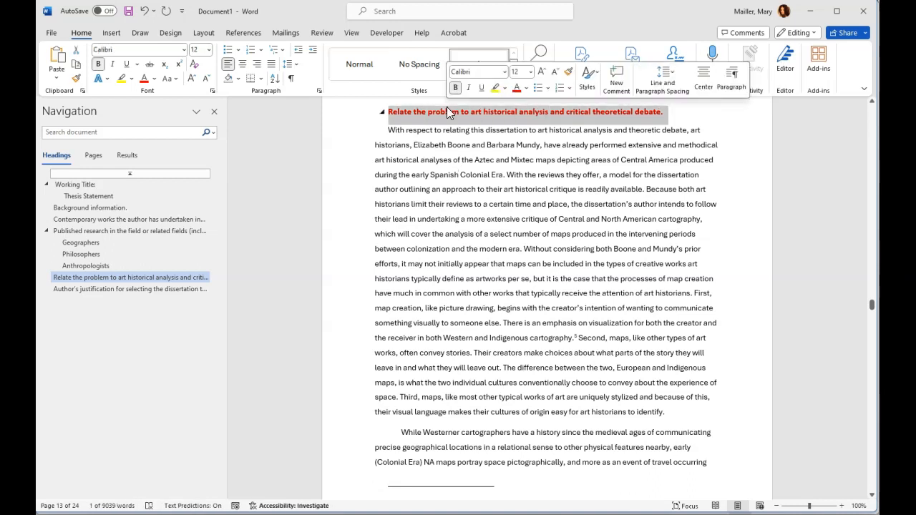
pyautogui.click(447, 111)
pyautogui.click(459, 261)
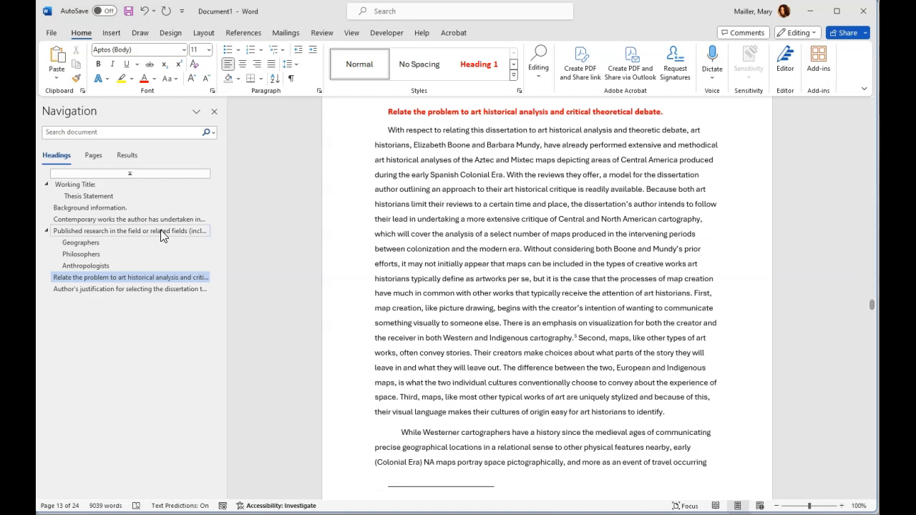
# Update the entire table of contents on the first page, including its heading texts as well as page numbers.
pyautogui.click(89, 184)
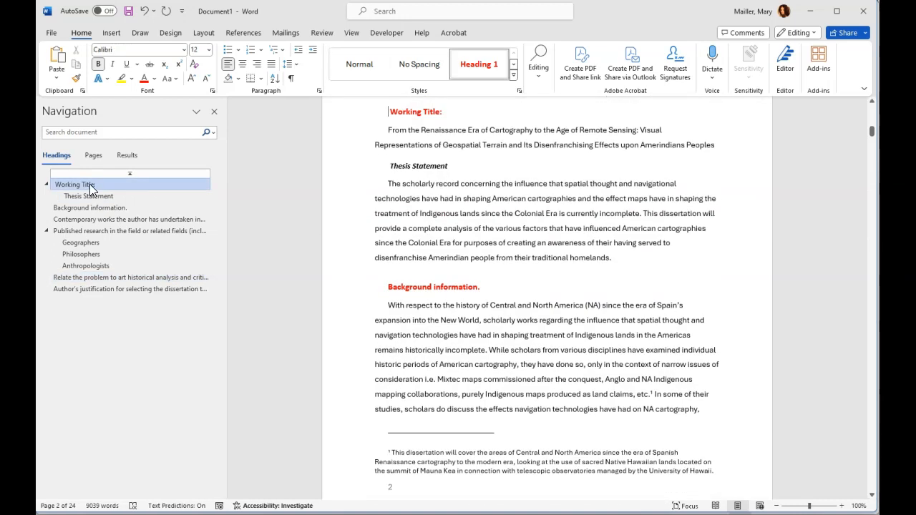
pyautogui.scroll(8, 401, 260)
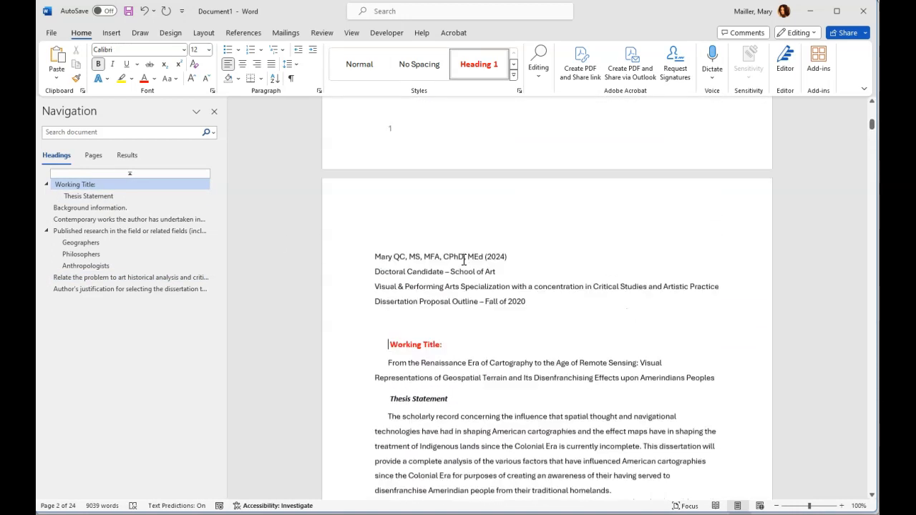
pyautogui.moveTo(871, 124); pyautogui.dragTo(872, 108)
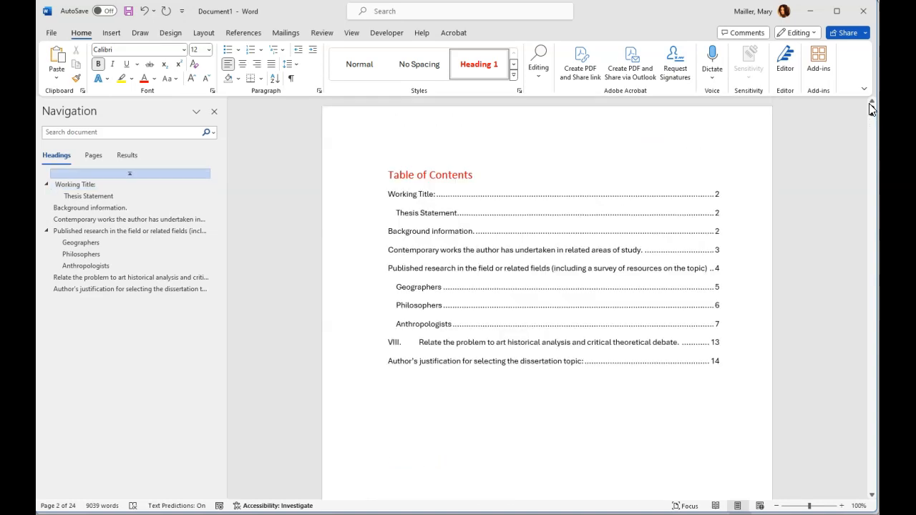
pyautogui.click(449, 163)
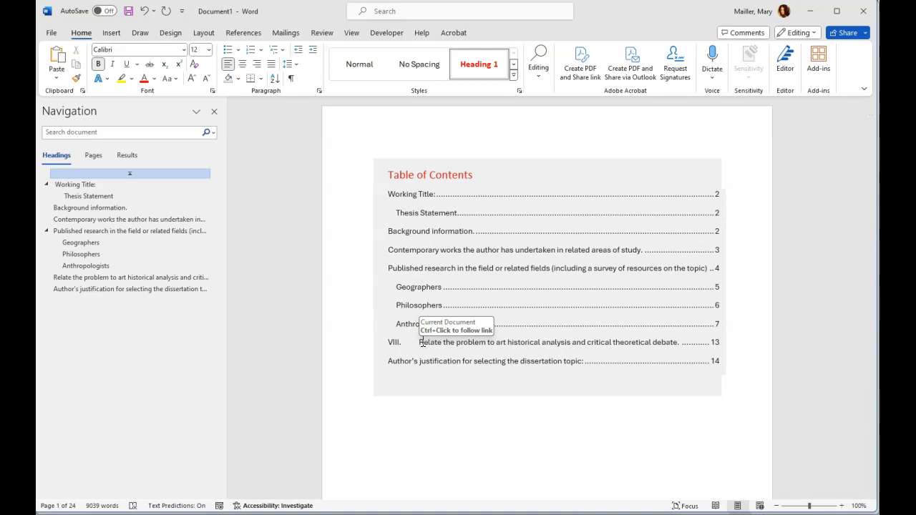
pyautogui.click(402, 176)
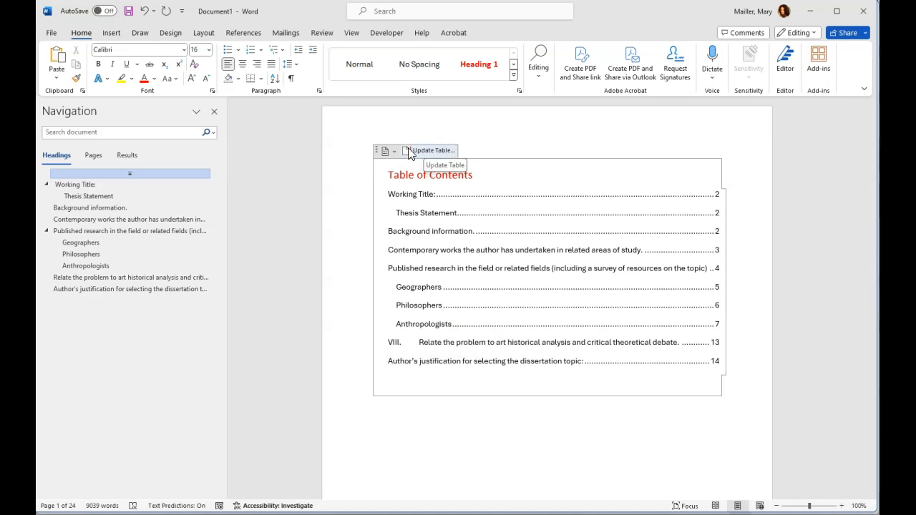
pyautogui.click(390, 220)
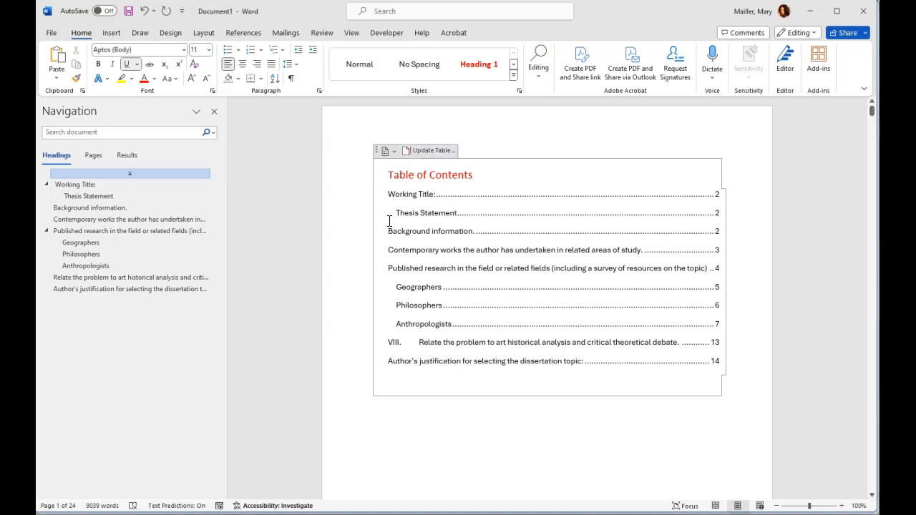
pyautogui.click(413, 151)
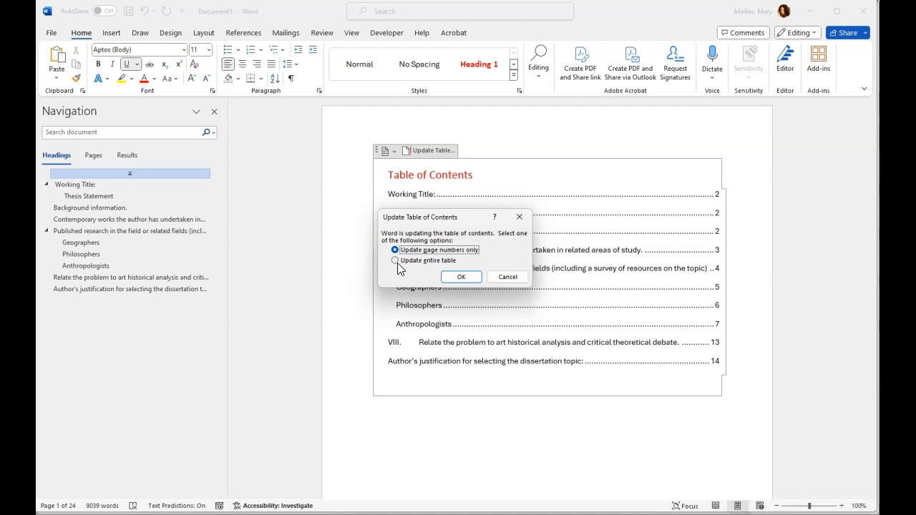
pyautogui.click(401, 264)
pyautogui.click(470, 282)
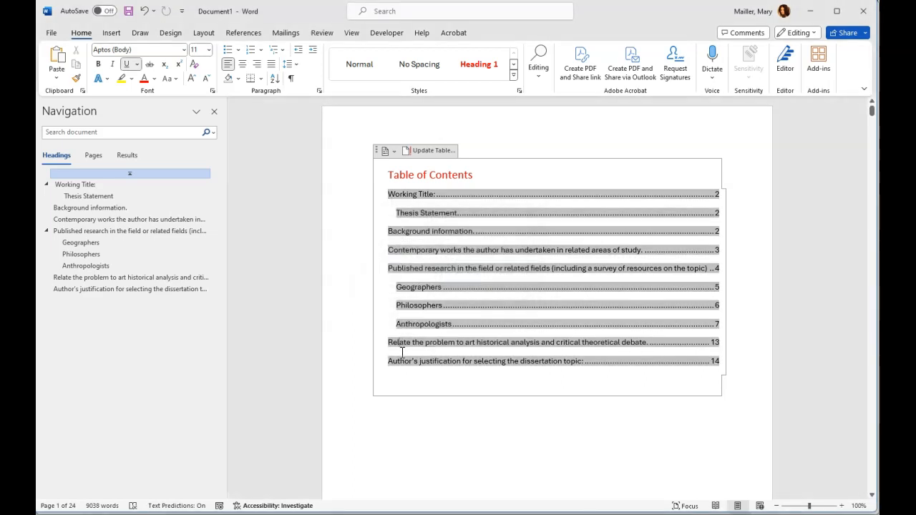
pyautogui.click(395, 425)
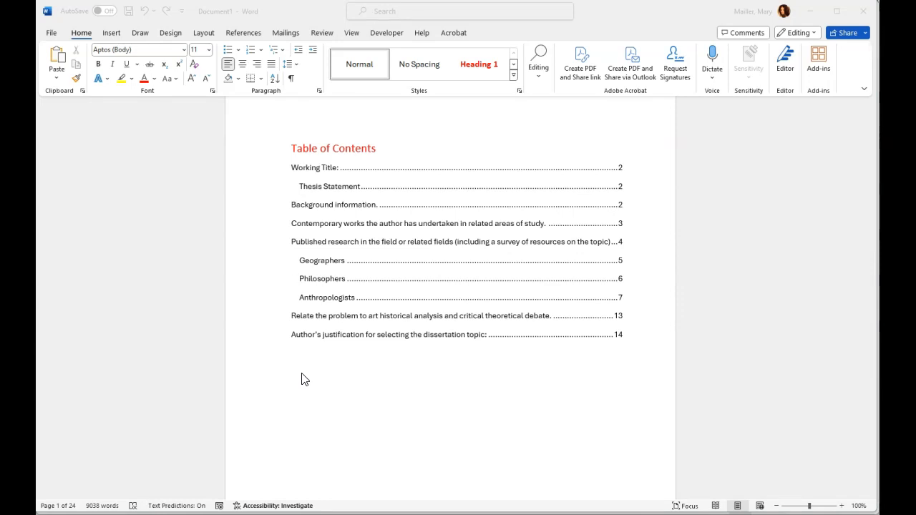
# Follow the table of contents link to "Relate the problem to art historical analysis and critical theoretical debate." and return to the first page.
pyautogui.click(319, 318)
pyautogui.keyDown('ctrl'); pyautogui.click(318, 318); pyautogui.keyUp('ctrl')
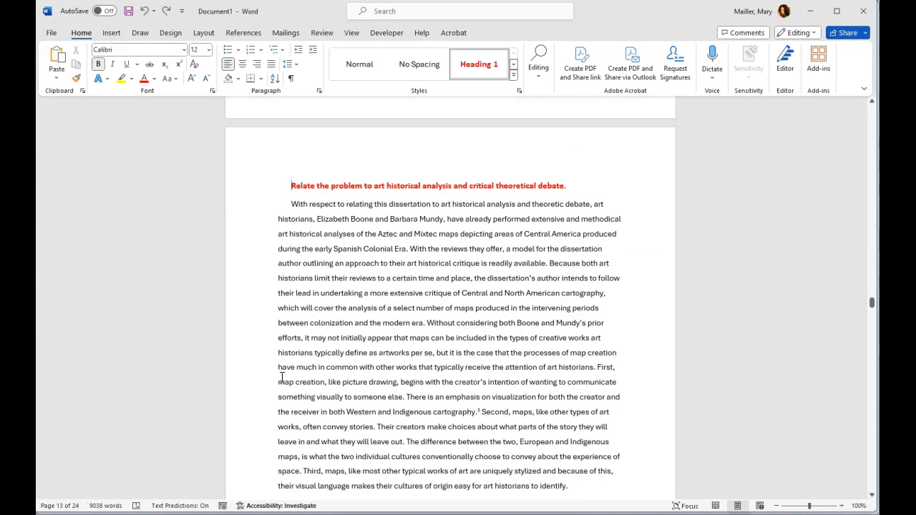
pyautogui.scroll(10, 349, 421)
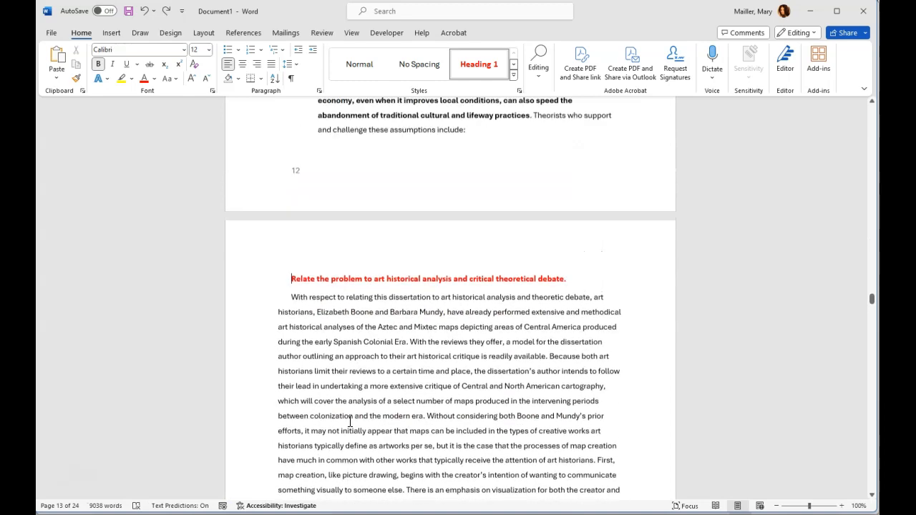
pyautogui.scroll(9, 357, 401)
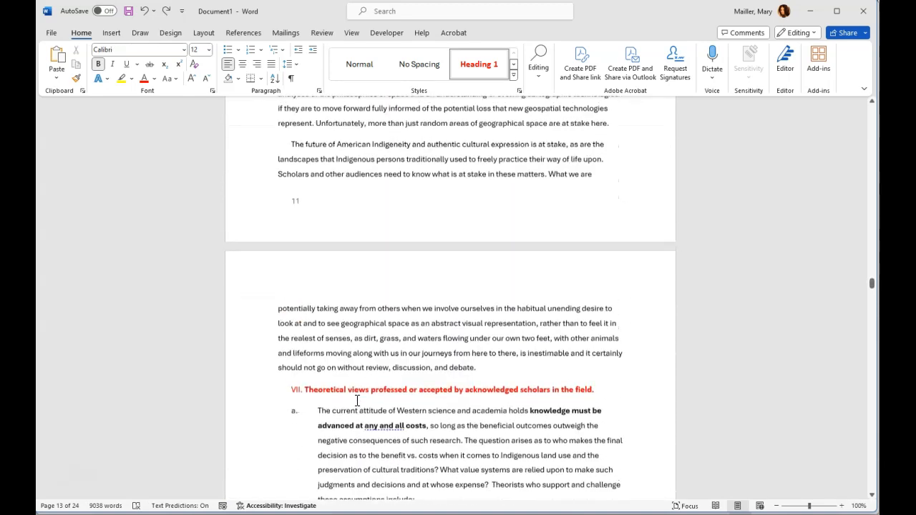
pyautogui.moveTo(872, 282); pyautogui.dragTo(867, 102)
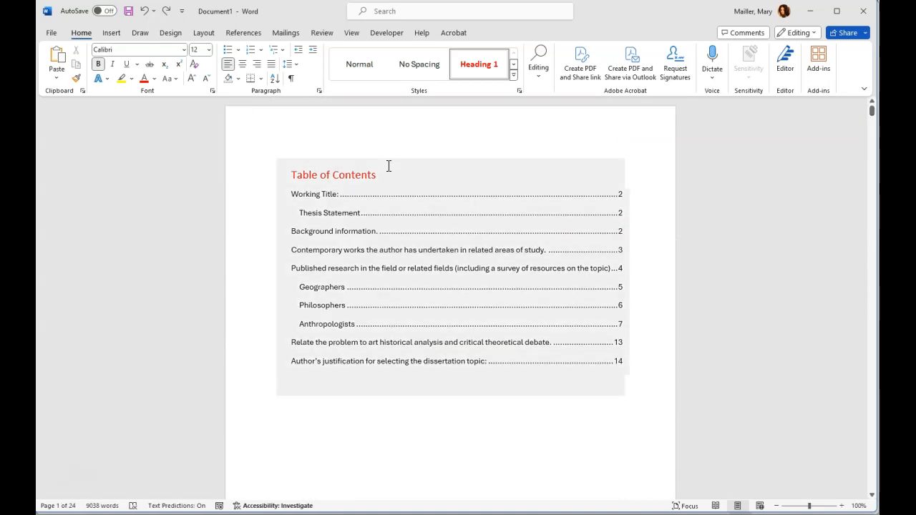